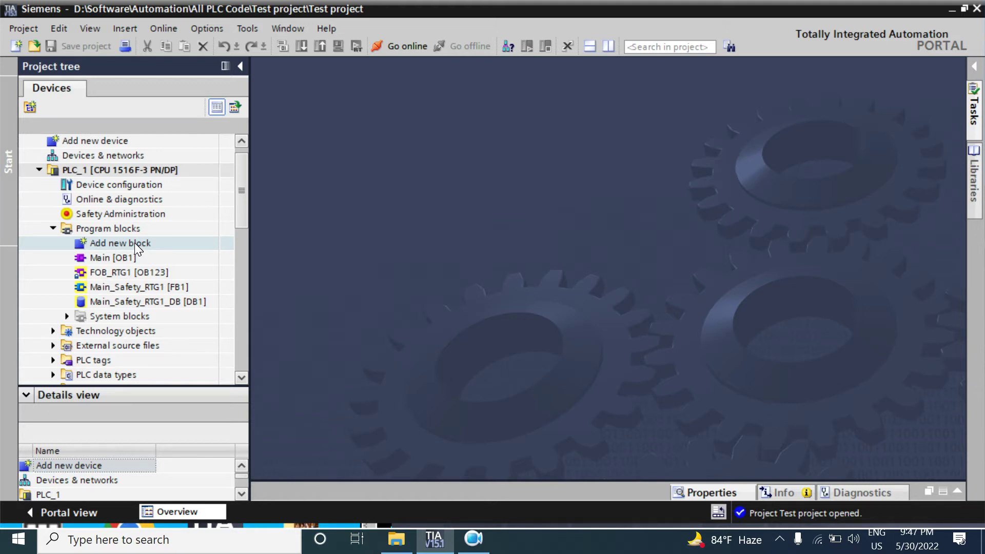
- Start adding a new program block to PLC_1 and review the function block, function, data block and organization block types
double_click(134, 242)
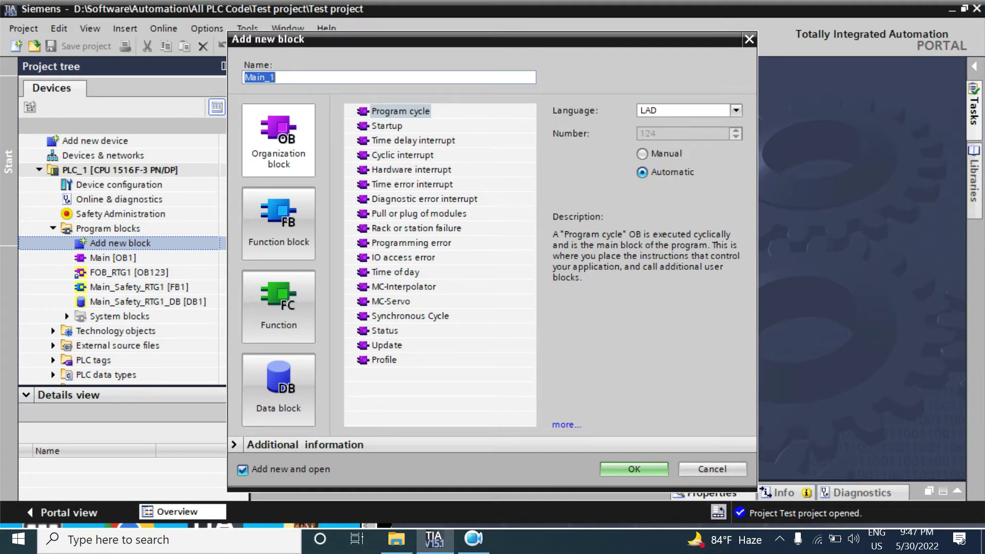
left_click(265, 205)
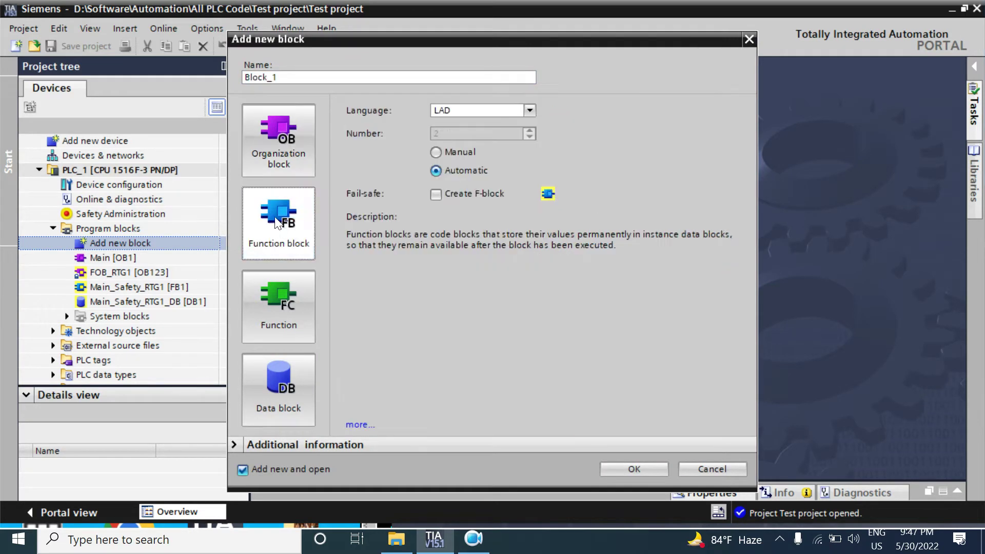
left_click(264, 288)
left_click(268, 383)
left_click(304, 161)
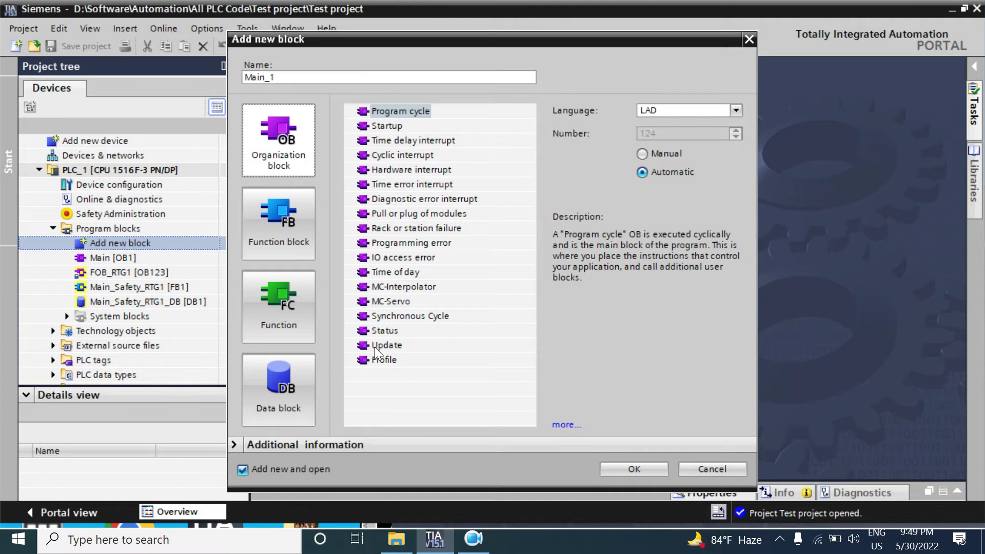
- Review the Startup, Program cycle and Cyclic interrupt organization block types, including the cyclic time setting
left_click(388, 126)
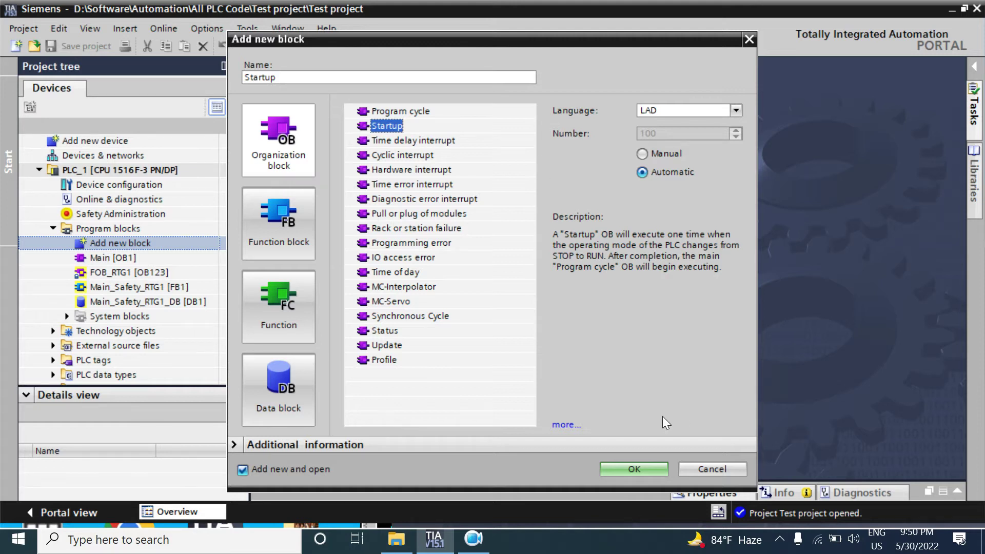
left_click(411, 112)
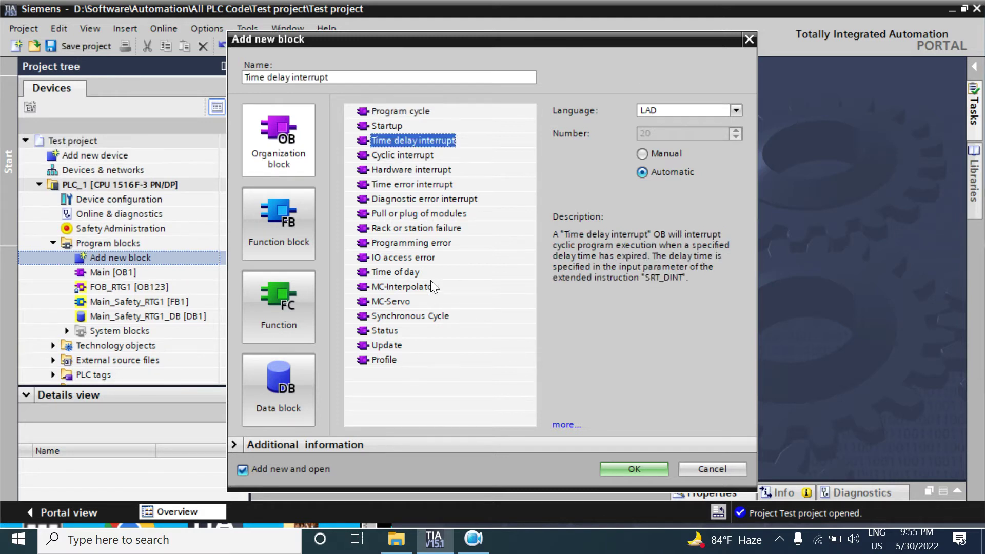
left_click(415, 155)
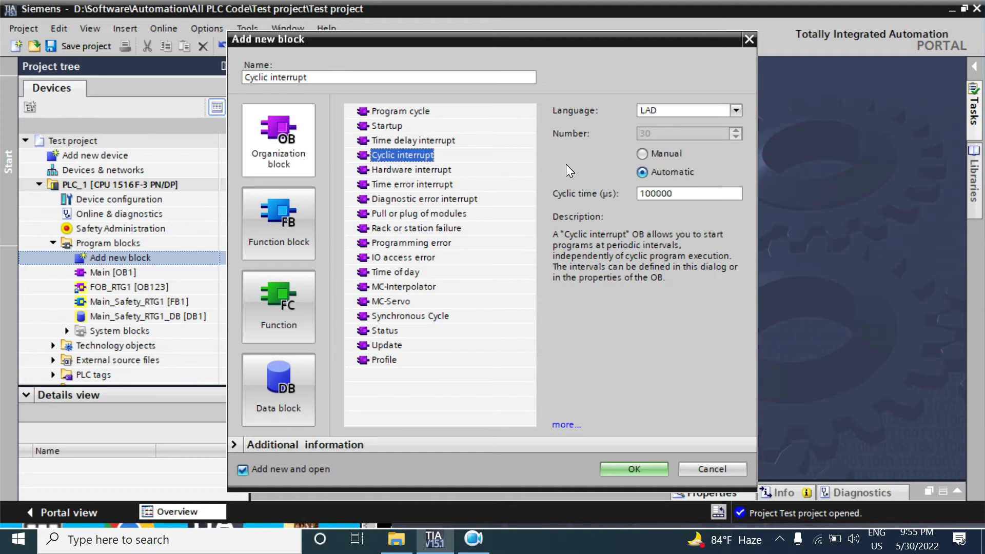
left_click(672, 194)
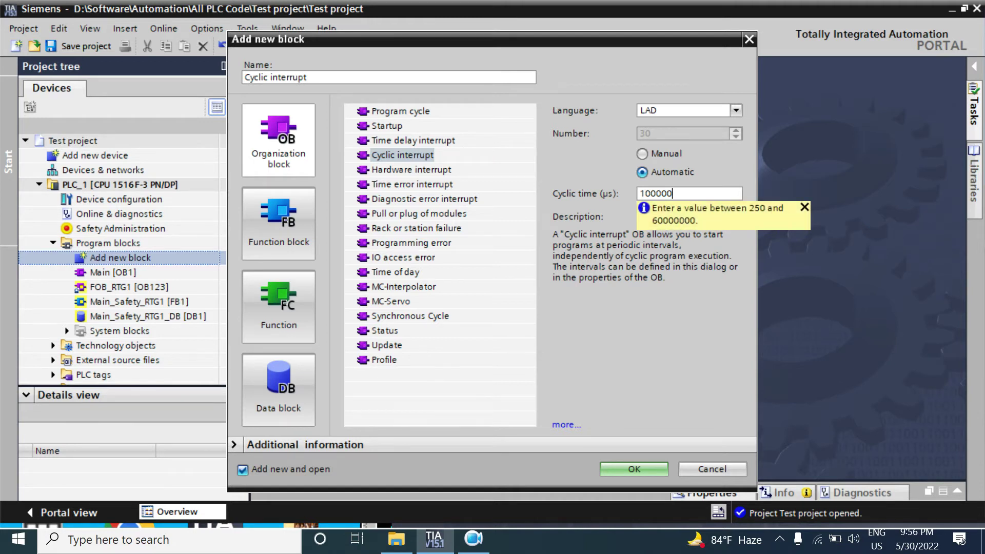
left_click(684, 244)
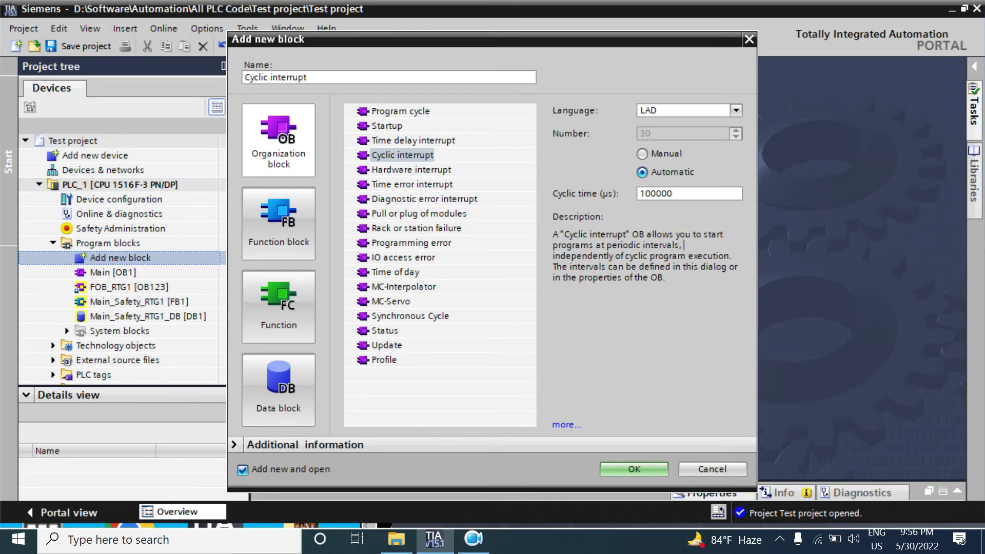
left_click(668, 193)
left_click(688, 193)
- Review the Hardware interrupt organization block type and select Time error interrupt as the type for the new block
left_click(405, 171)
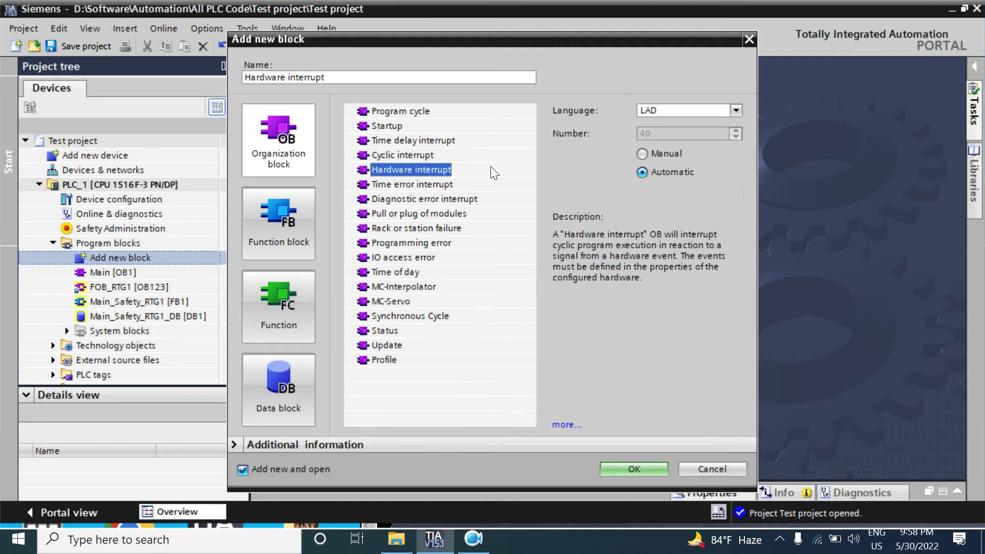
left_click(418, 184)
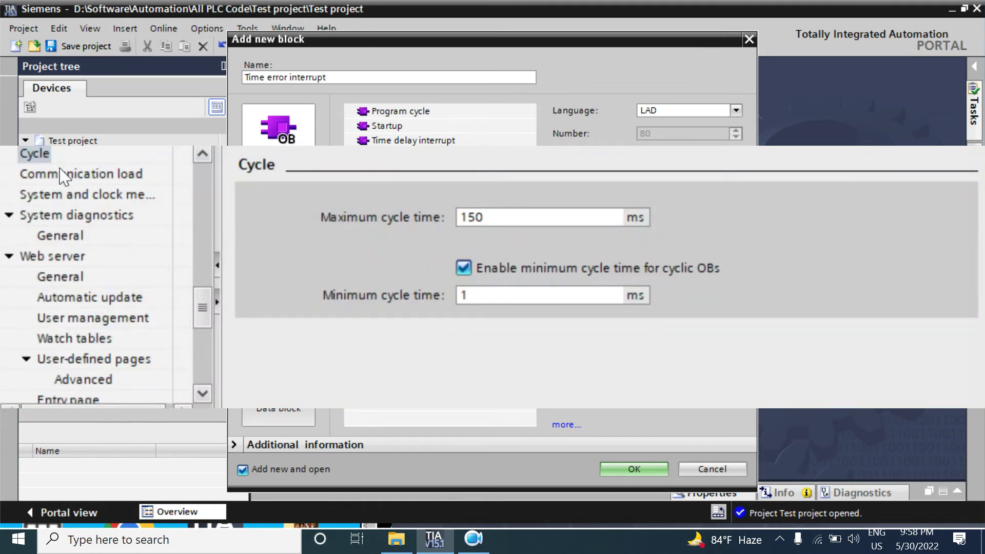
- Inspect the CPU's maximum and minimum cycle time settings, switching the minimum cycle time option for cyclic OBs off and on again
left_click(38, 153)
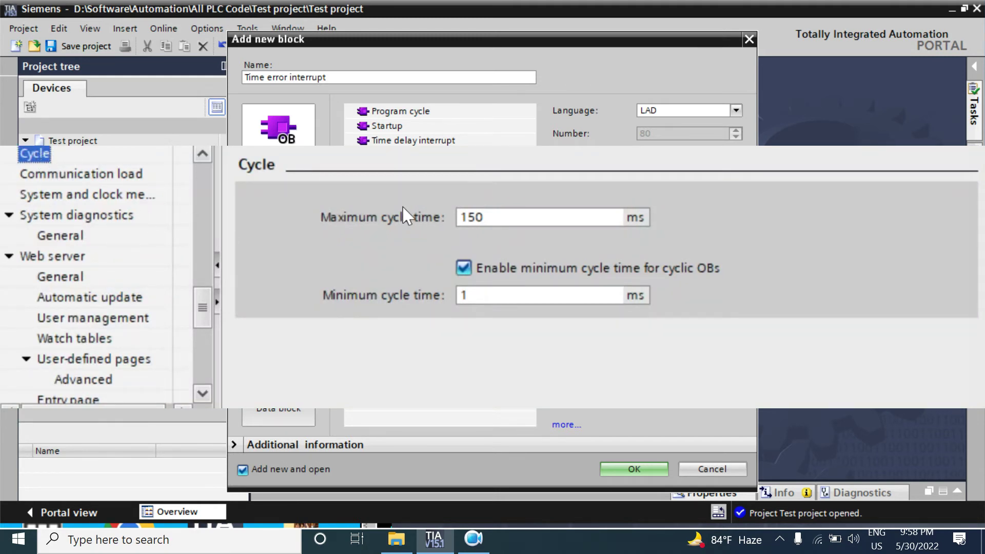
left_click(464, 217)
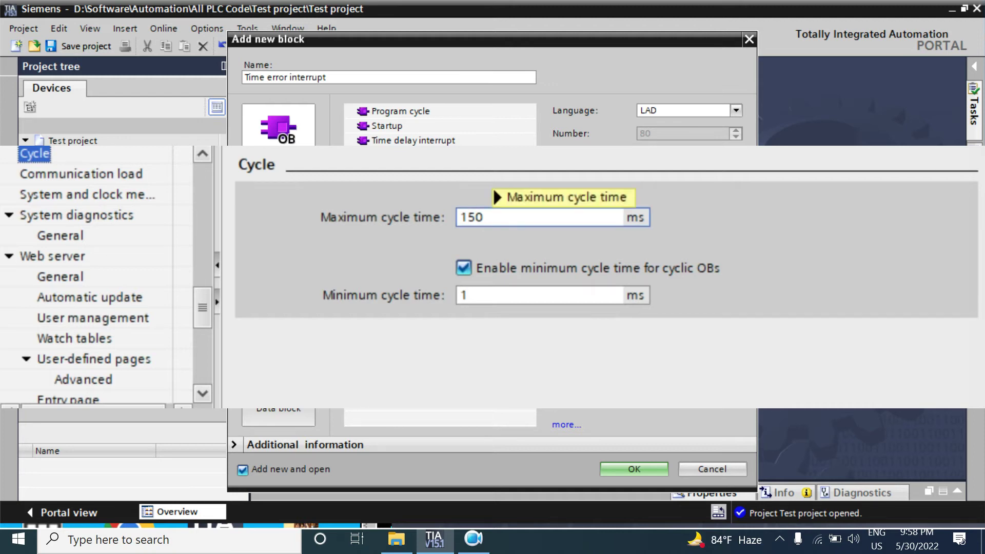
left_click(468, 295)
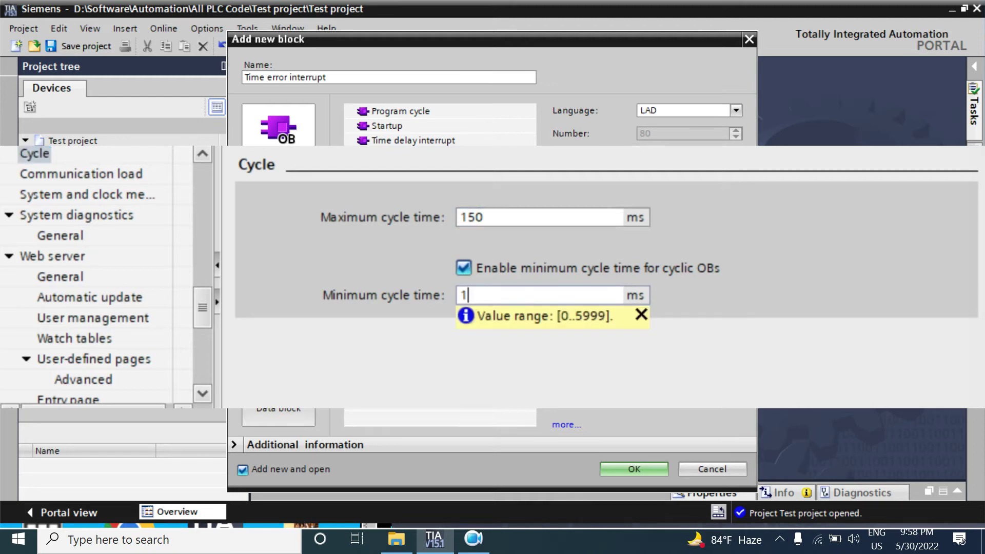
left_click(465, 268)
left_click(465, 267)
left_click(465, 268)
left_click(465, 268)
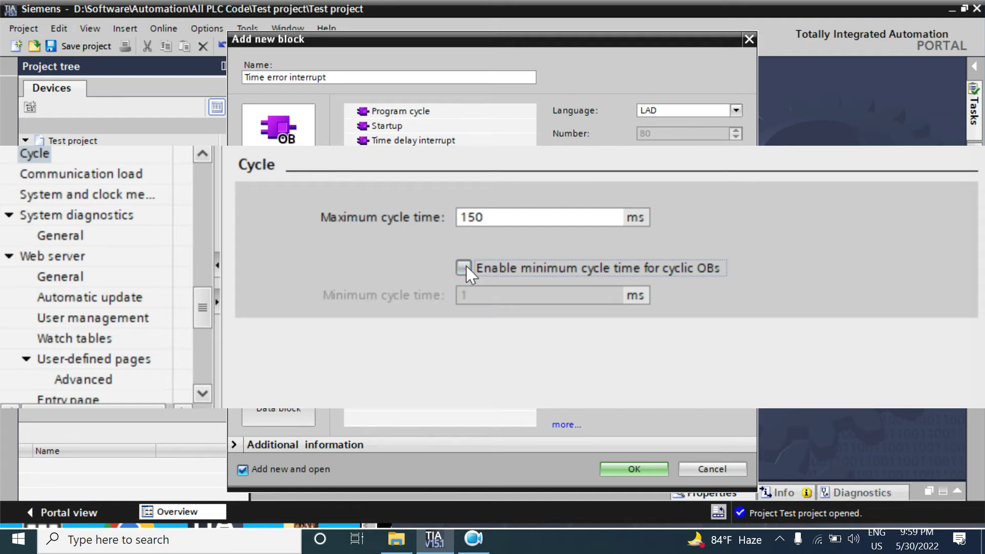
left_click(465, 268)
- Set the CPU's minimum cycle time for cyclic OBs to 0 ms
left_click(468, 295)
key("BackSpace")
type("0")
left_click(34, 153)
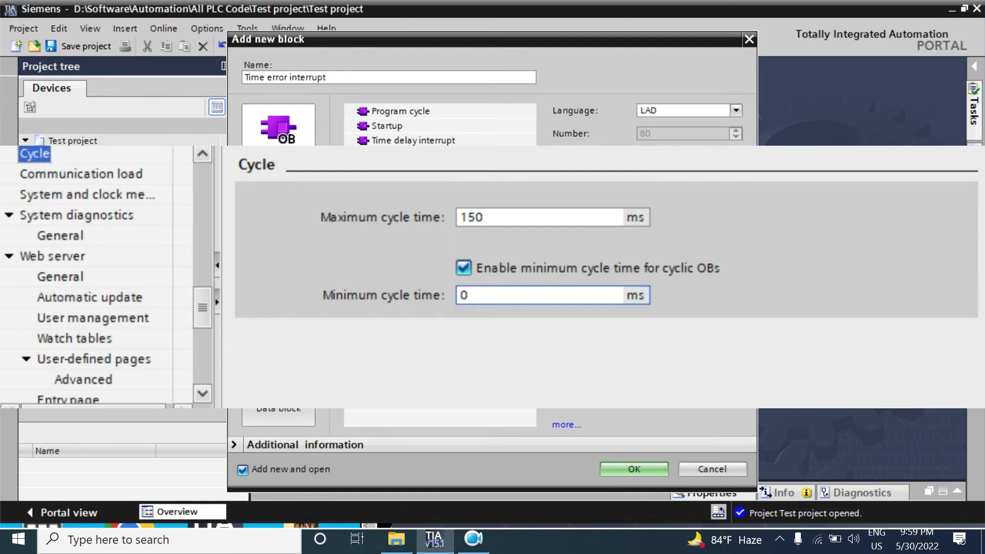
- Disable and re-enable the minimum cycle time for cyclic OBs, and set it to 1 ms
left_click(463, 268)
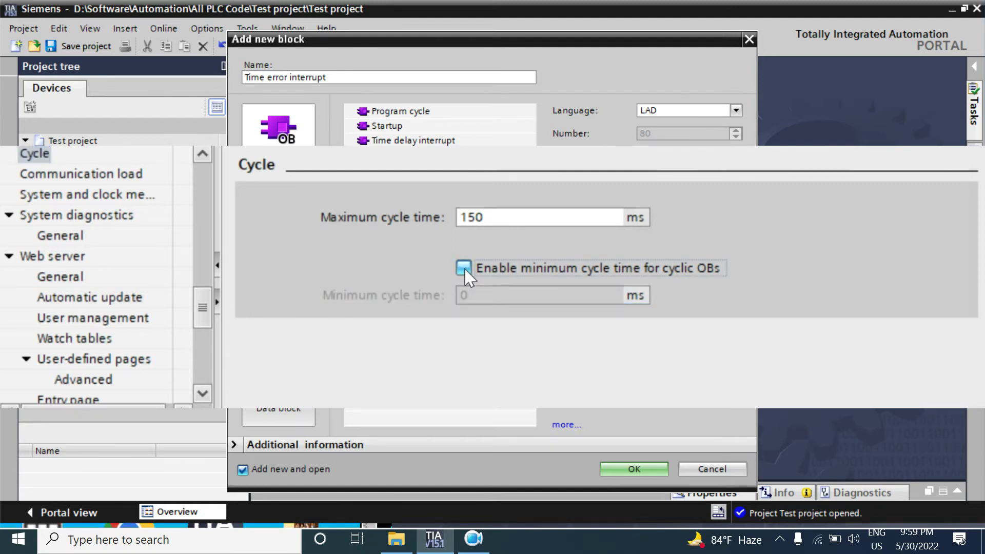
left_click(506, 217)
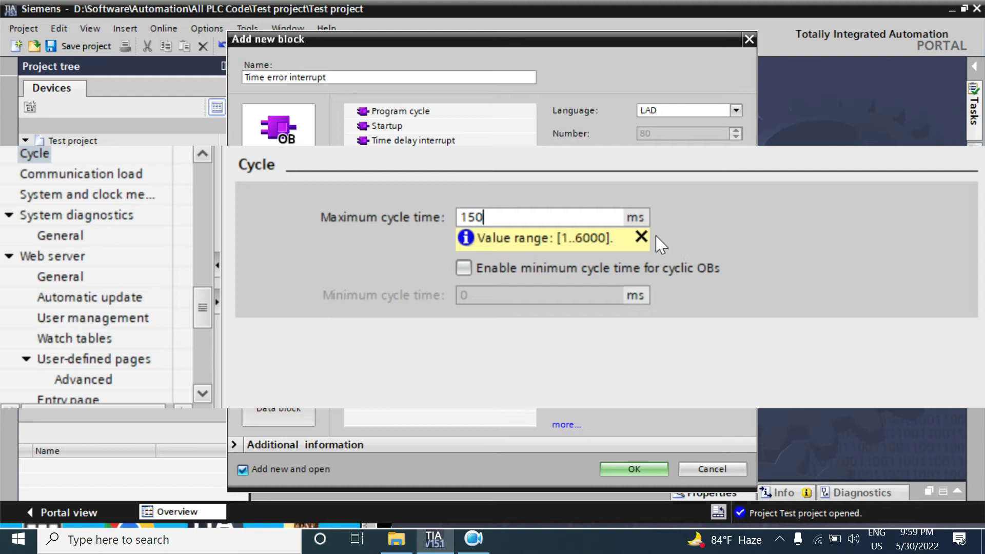
left_click(463, 268)
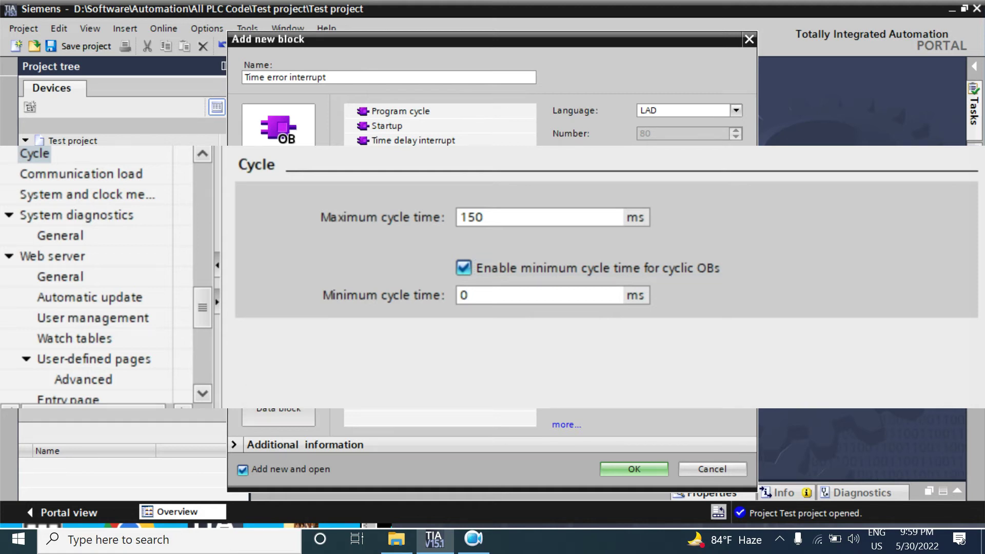
type("1")
- Check the maximum and minimum cycle time fields again and toggle the minimum cycle time option for cyclic OBs, leaving it enabled
left_click(42, 159)
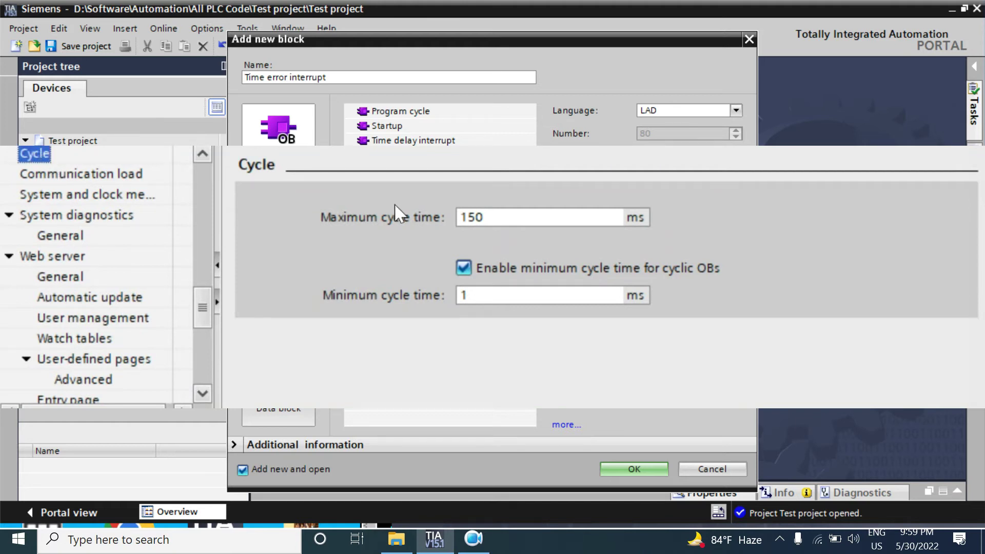
left_click(483, 217)
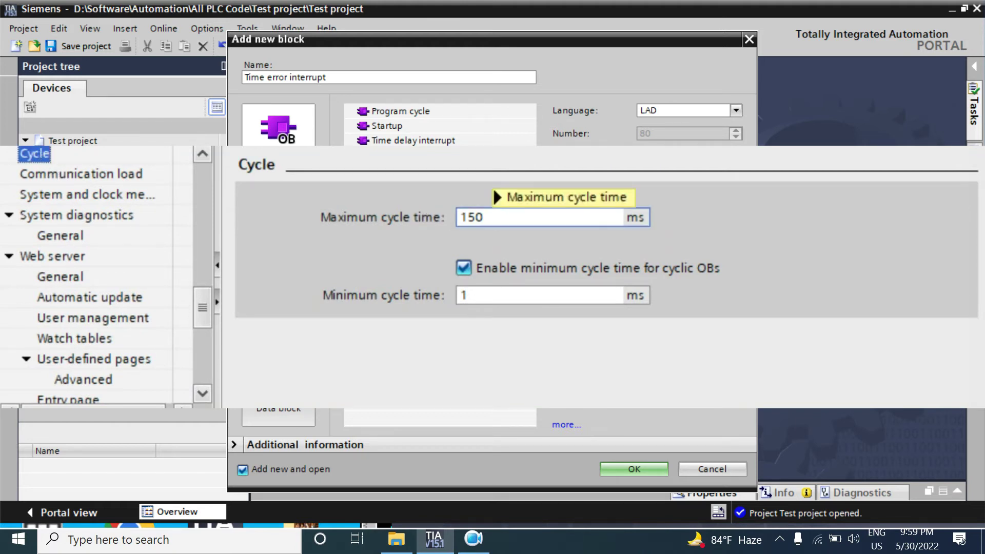
left_click(501, 297)
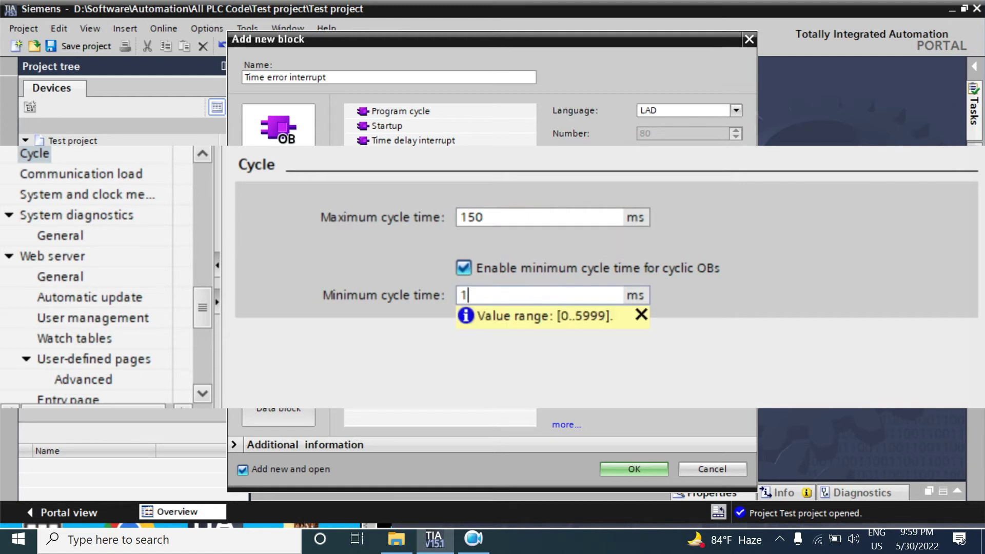
left_click(464, 268)
left_click(464, 268)
left_click(465, 268)
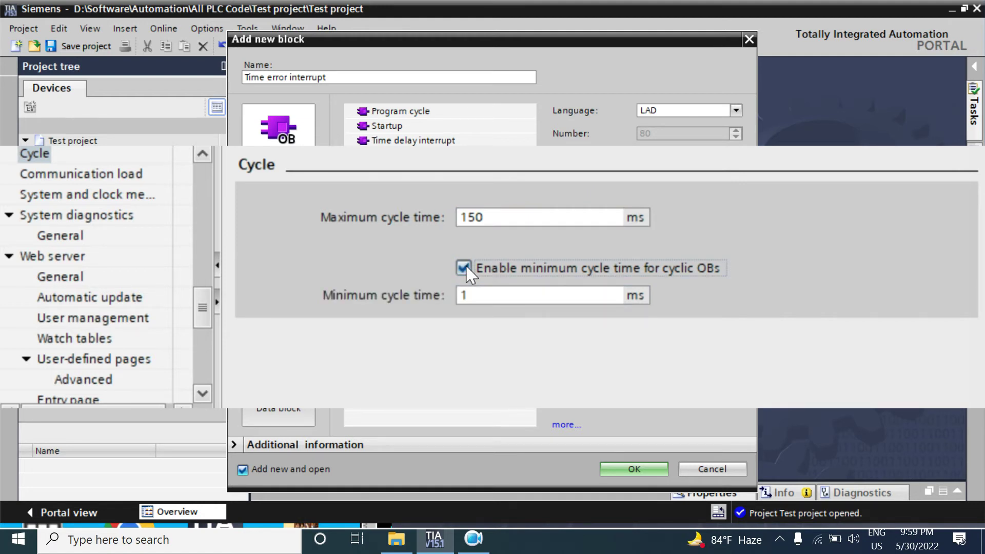
left_click(464, 267)
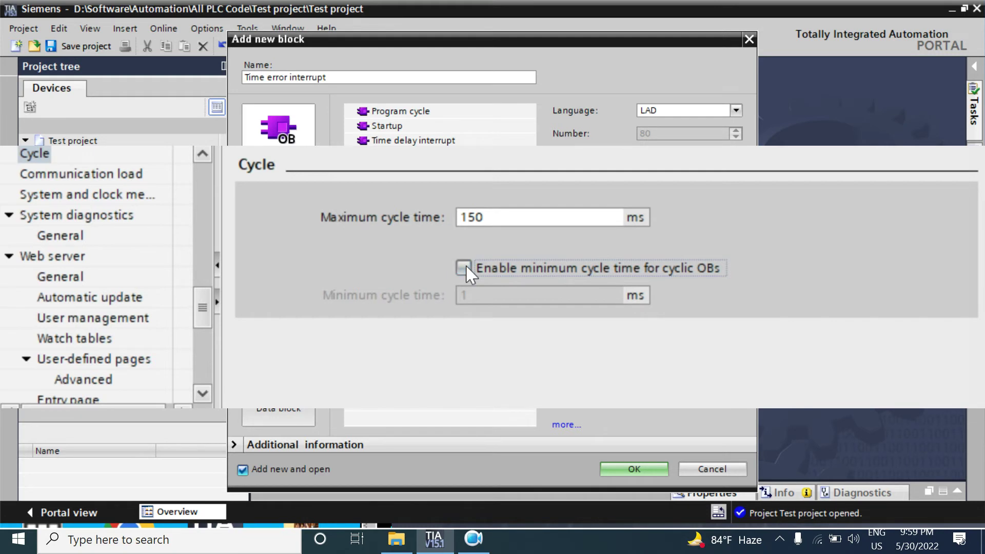
left_click(464, 268)
- Set the minimum cycle time to 0 ms and toggle the minimum cycle time option for cyclic OBs
left_click(468, 296)
key("BackSpace")
type("0")
left_click(34, 154)
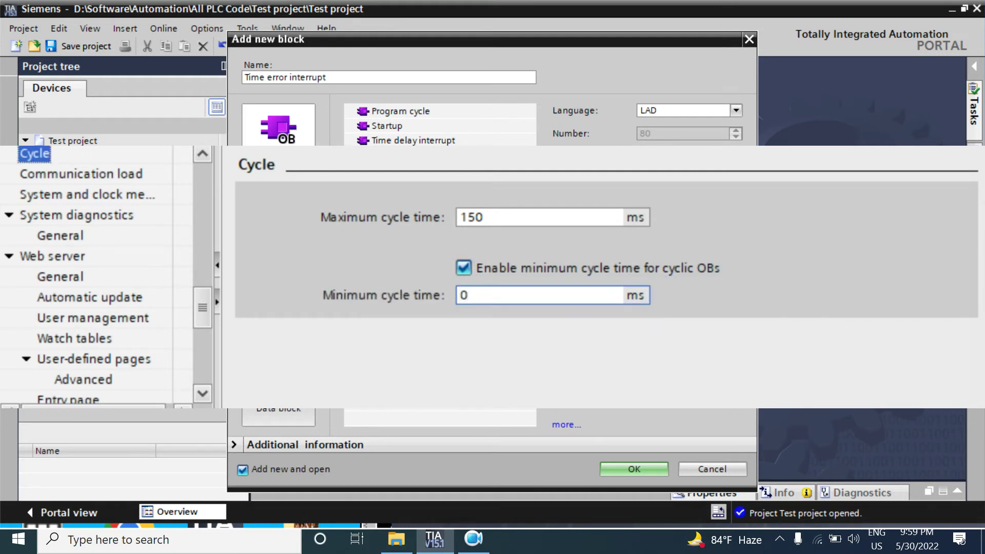
left_click(465, 268)
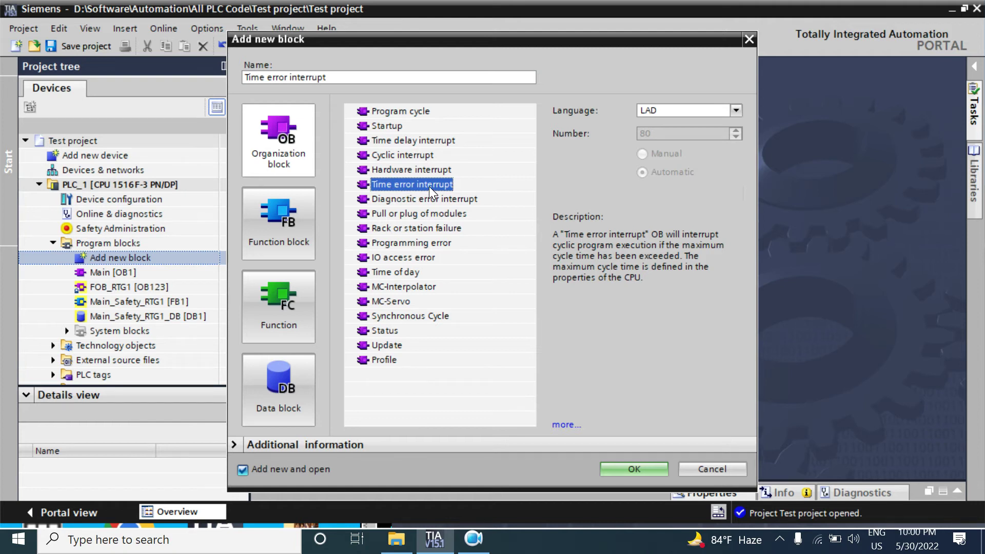
- Create the Time error interrupt organization block in LAD and open it in the editor
left_click(635, 469)
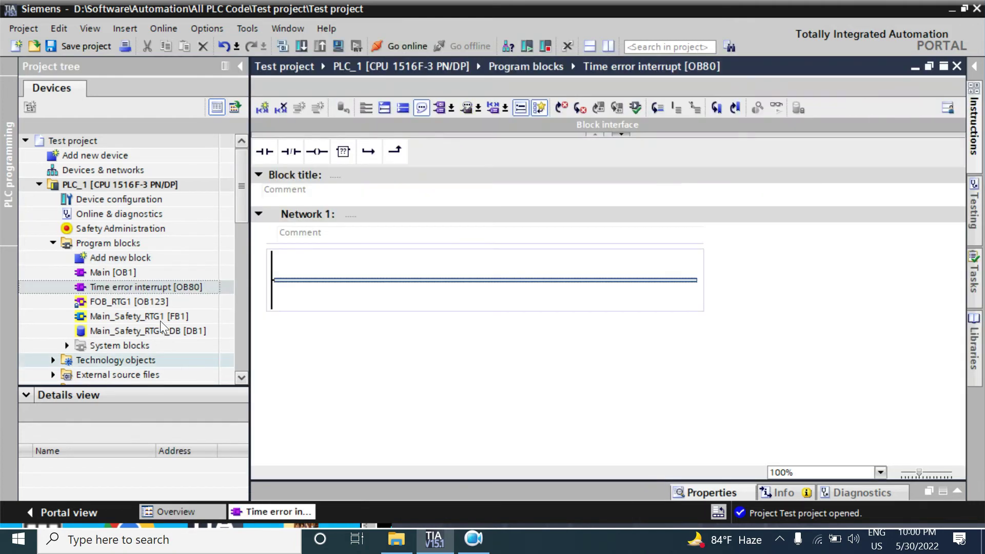
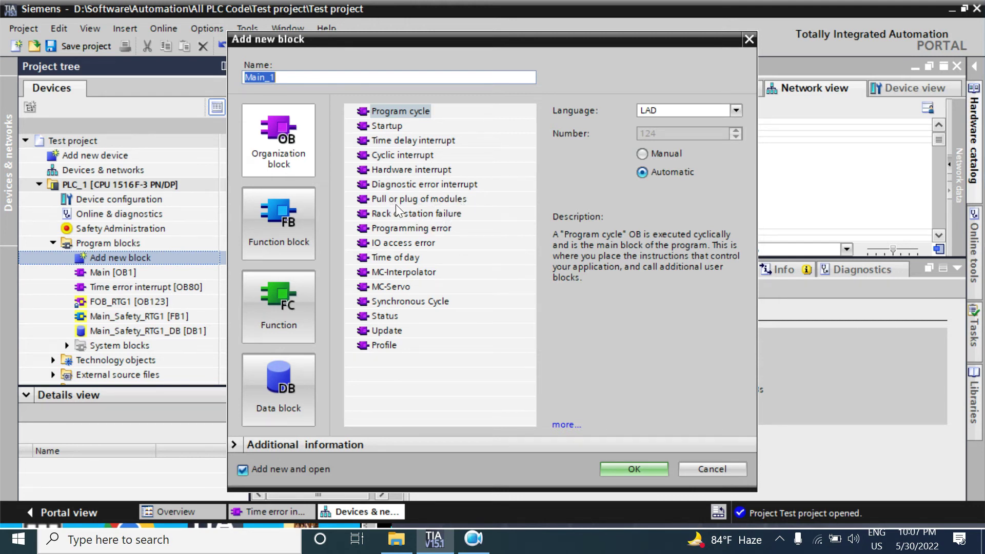
- Review the Pull or plug of modules, Rack or station failure, Programming error, IO access error and Time delay interrupt organization block types
left_click(417, 198)
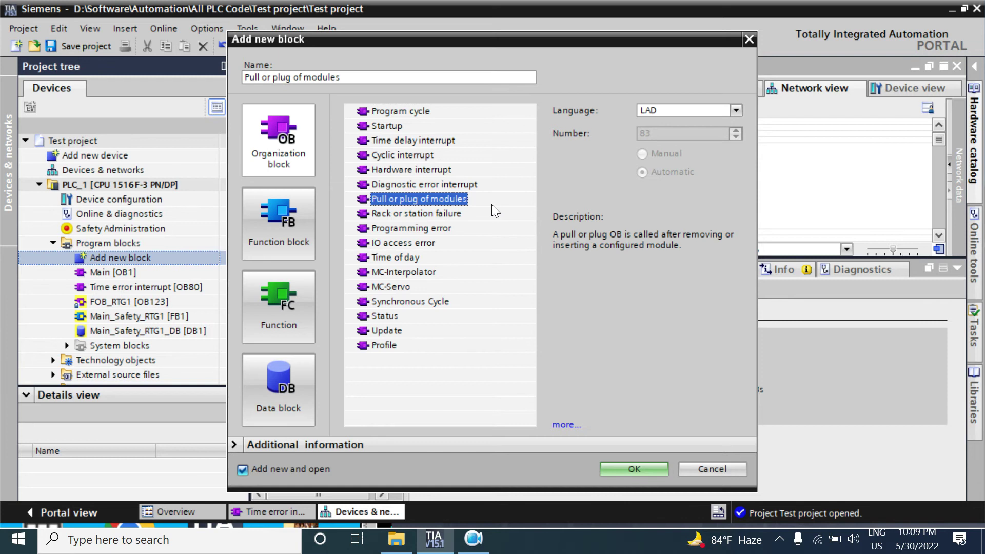
left_click(451, 214)
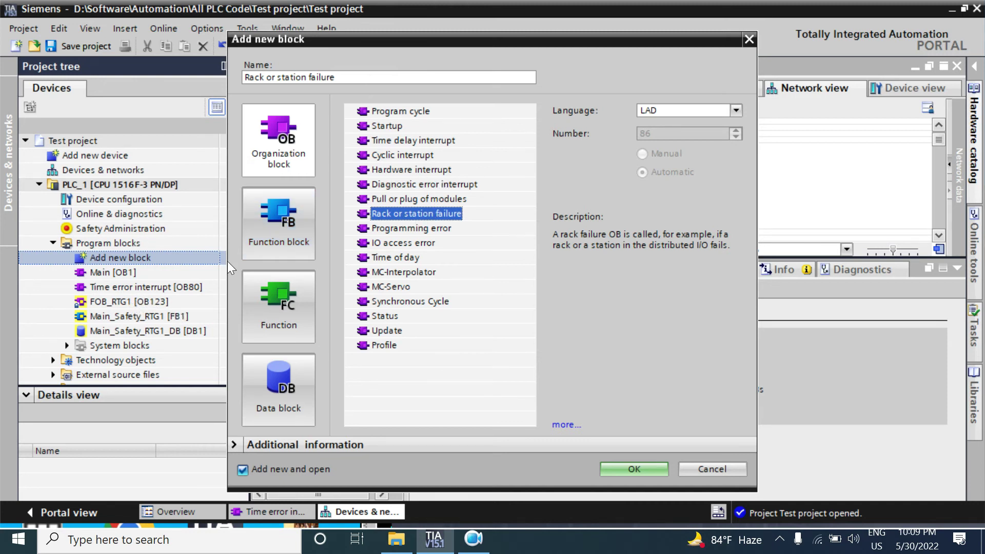
left_click(394, 229)
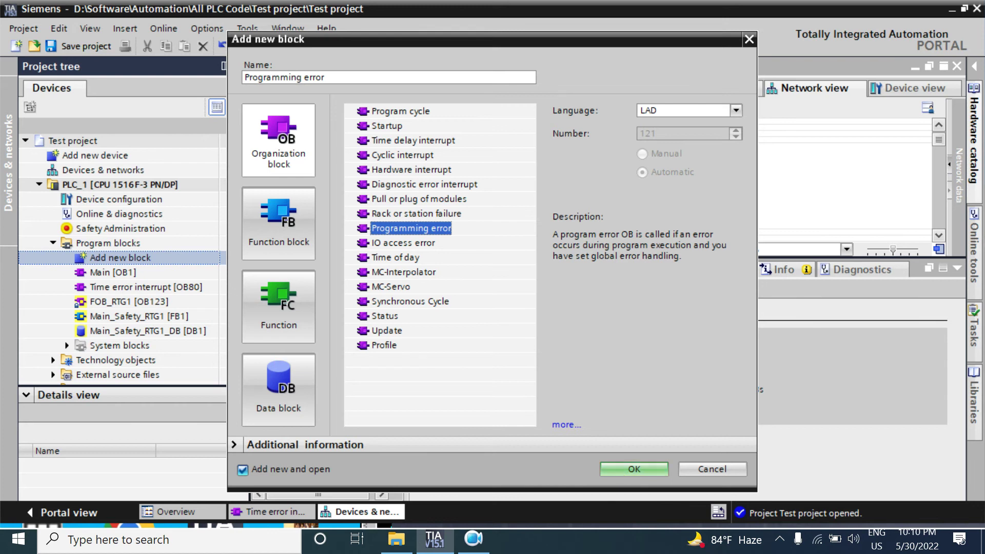
left_click(411, 243)
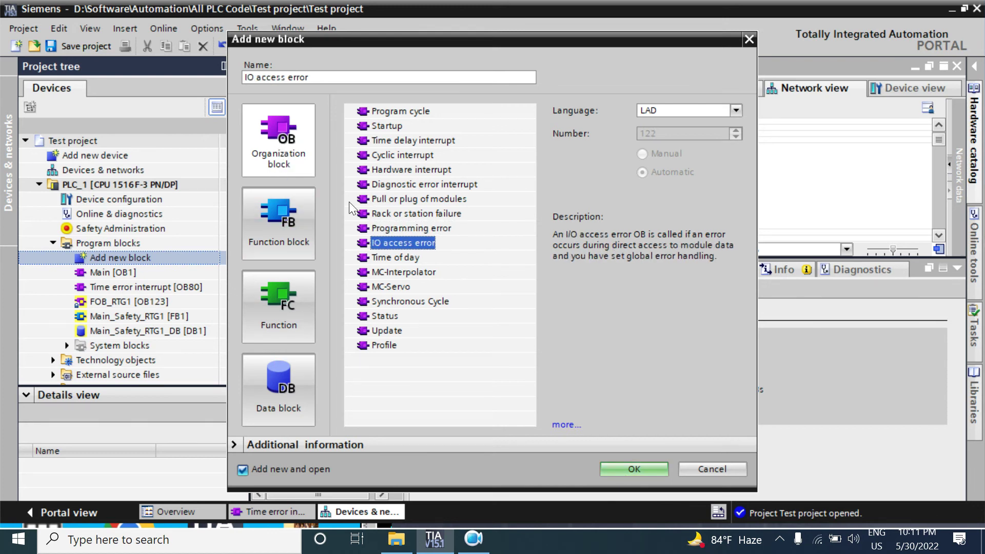
left_click(422, 228)
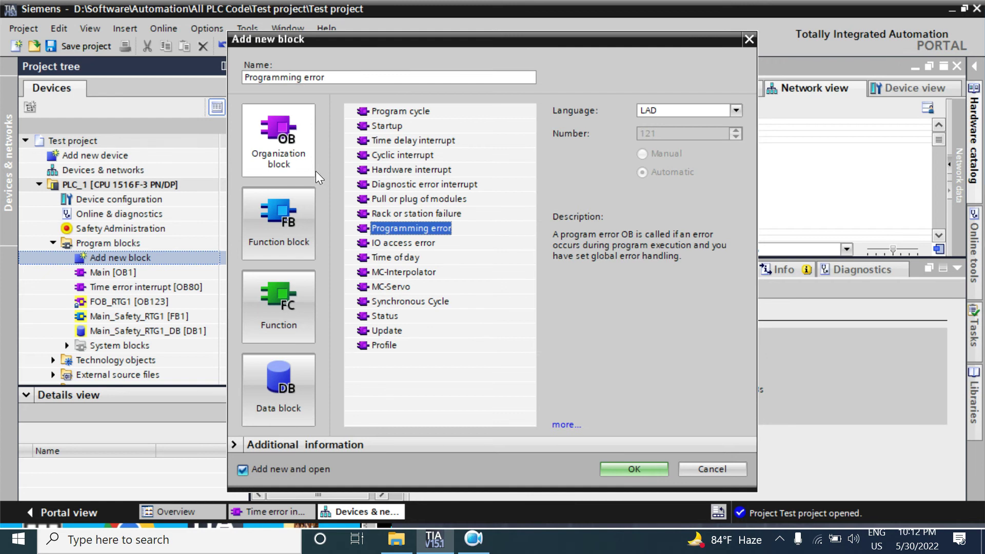
left_click(374, 243)
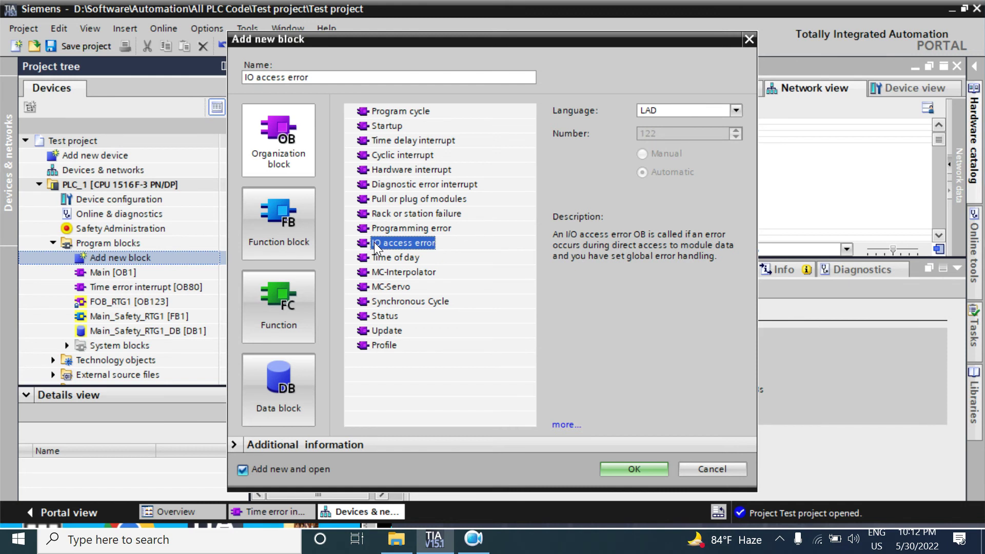
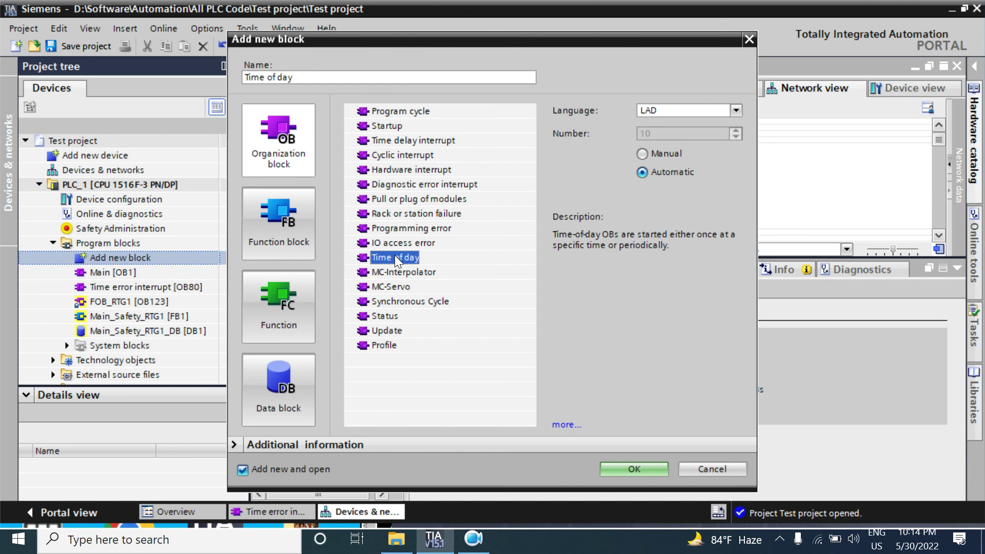
left_click(390, 141)
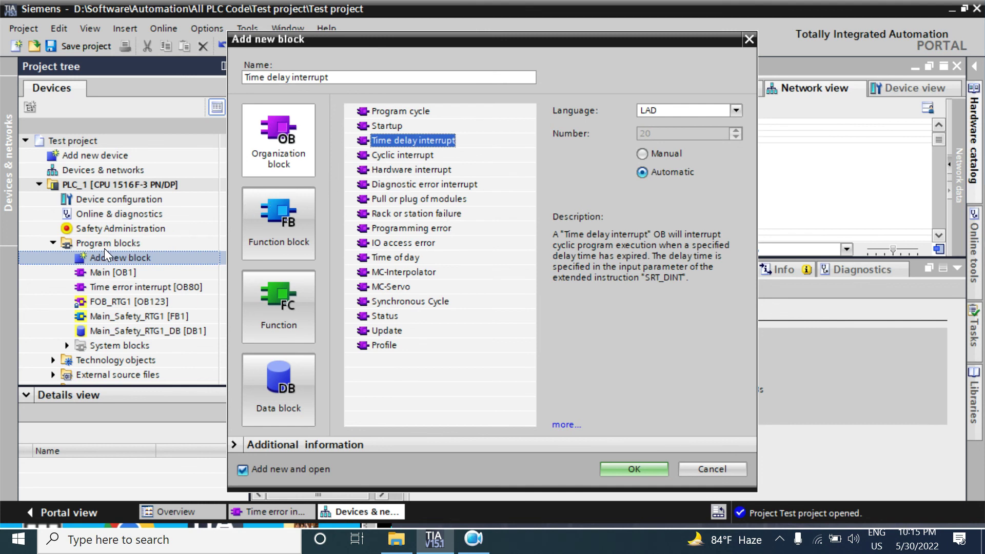
- Review the Cyclic interrupt, Hardware interrupt, Pull or plug of modules, Rack or station failure and Programming error organization block descriptions
left_click(405, 156)
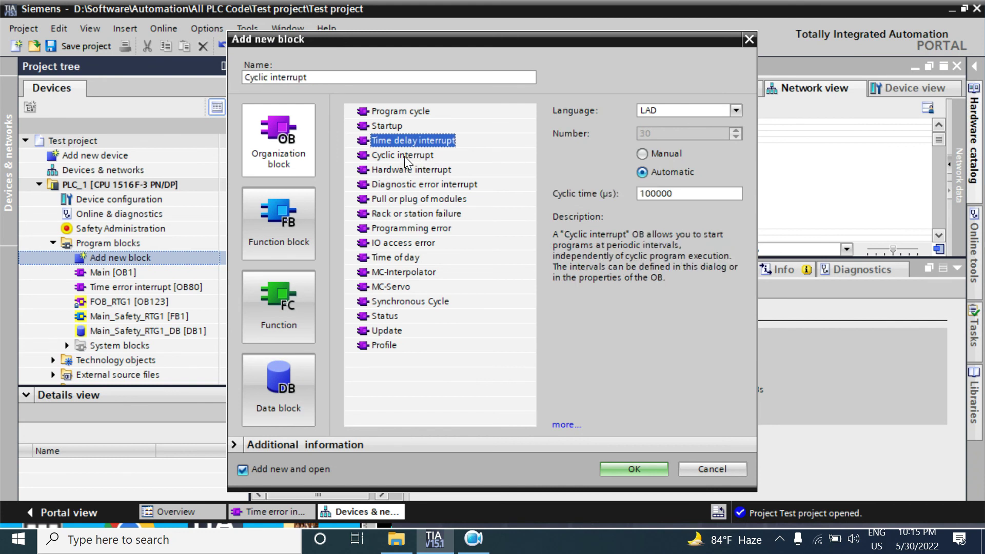
left_click(441, 169)
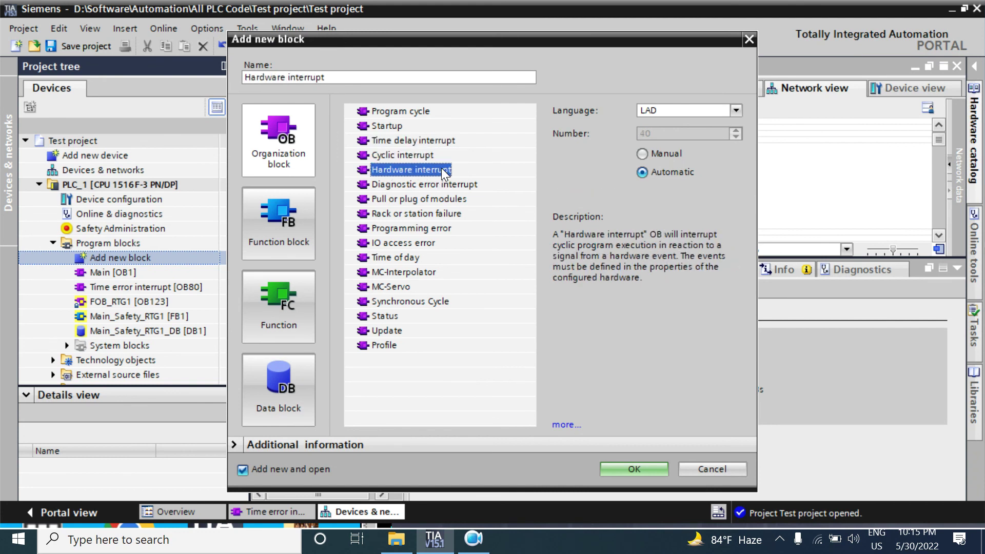
left_click(411, 200)
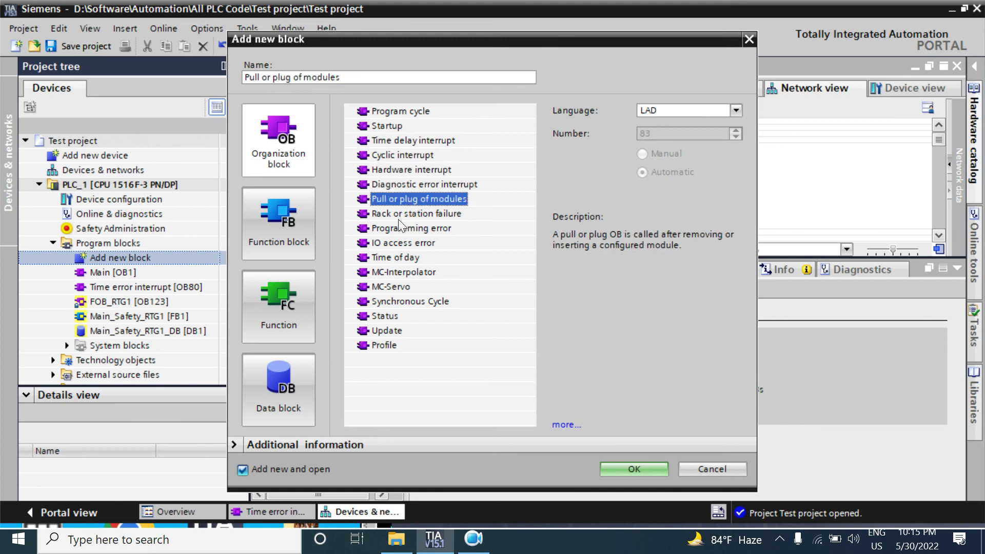
left_click(399, 217)
left_click(396, 231)
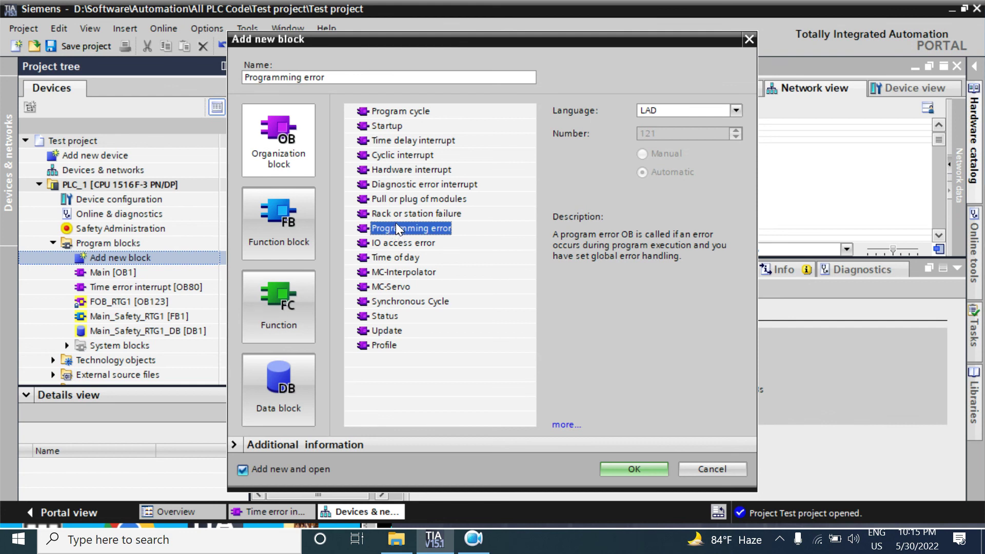
left_click(389, 156)
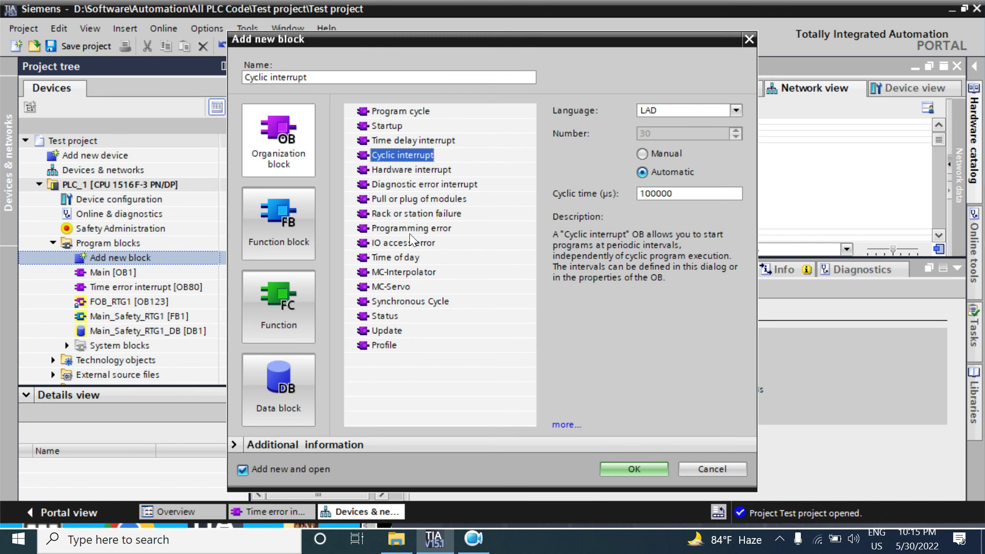
- Create the Programming error organization block in LAD and open it in the editor
left_click(410, 229)
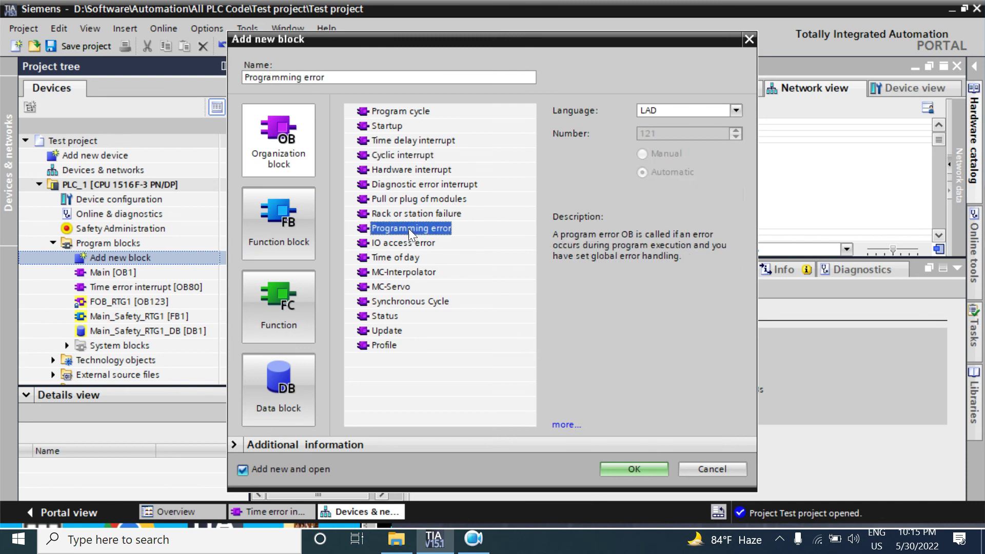
left_click(634, 470)
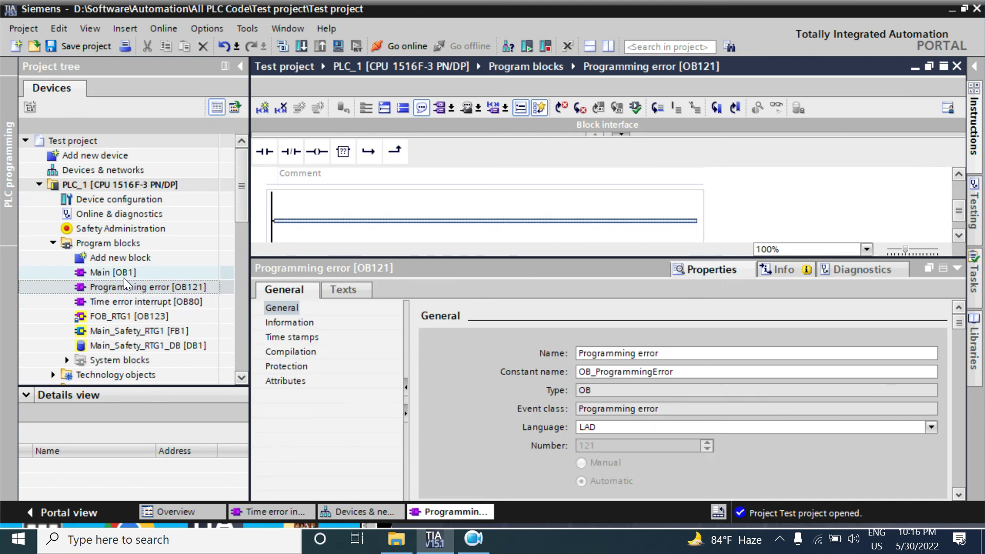
- Add a Rack or station failure organization block in LAD to PLC_1's program blocks and open it in the editor
left_click(119, 258)
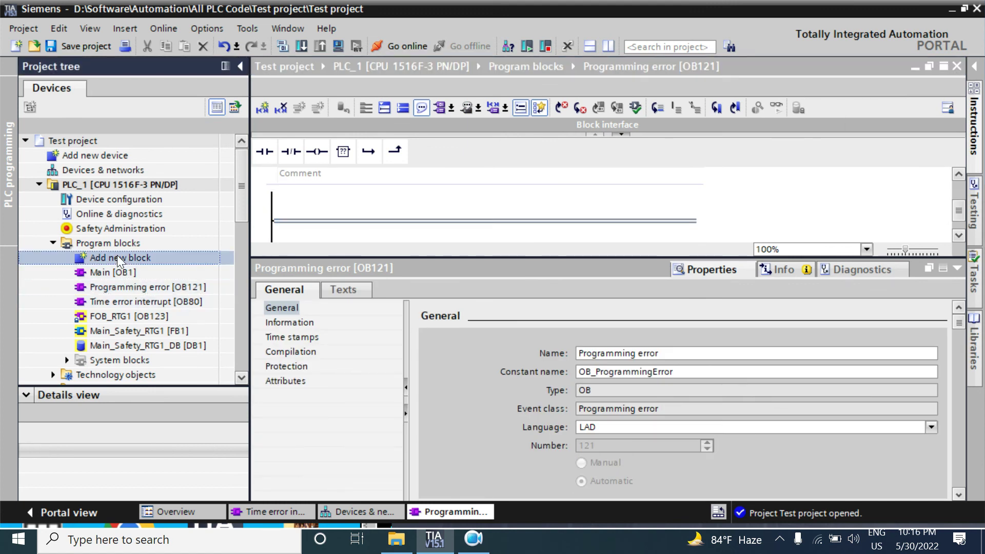
double_click(119, 258)
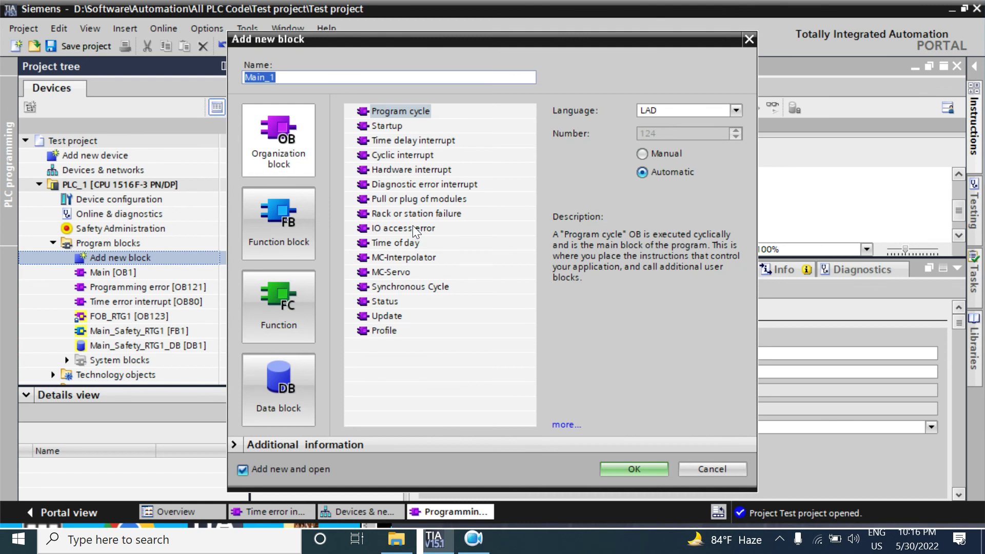
left_click(404, 216)
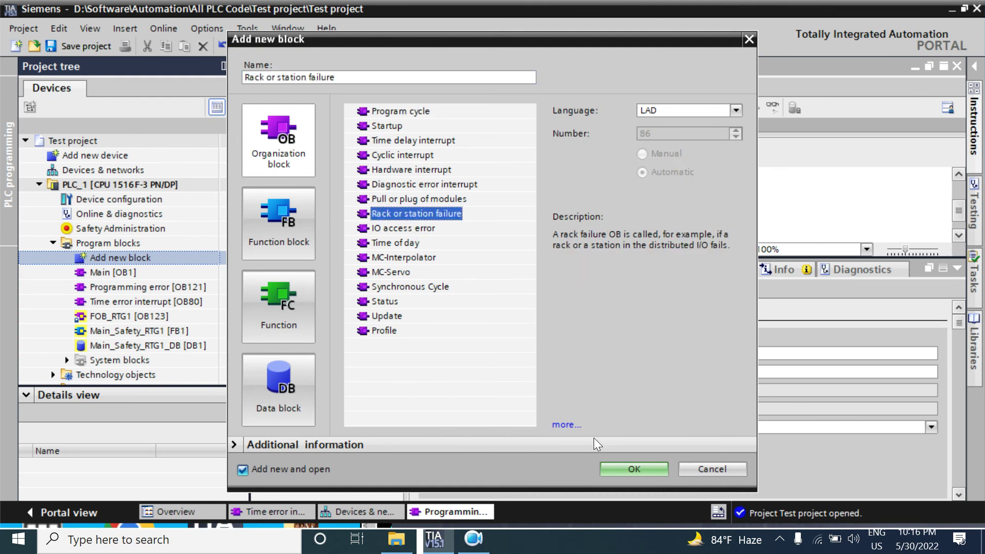
left_click(634, 469)
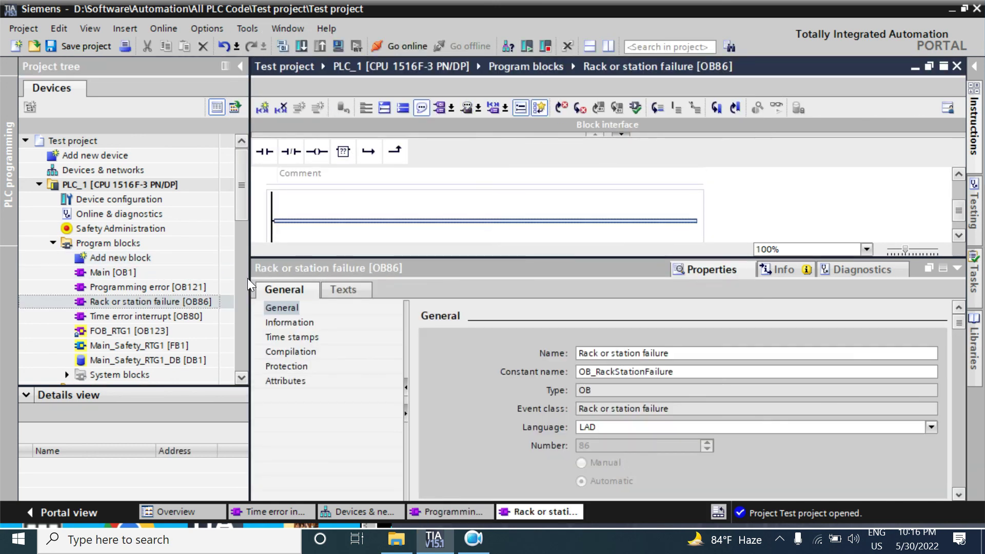
- Start adding another block to PLC_1 and review the Cyclic interrupt and Hardware interrupt organization block types
left_click(138, 258)
double_click(137, 258)
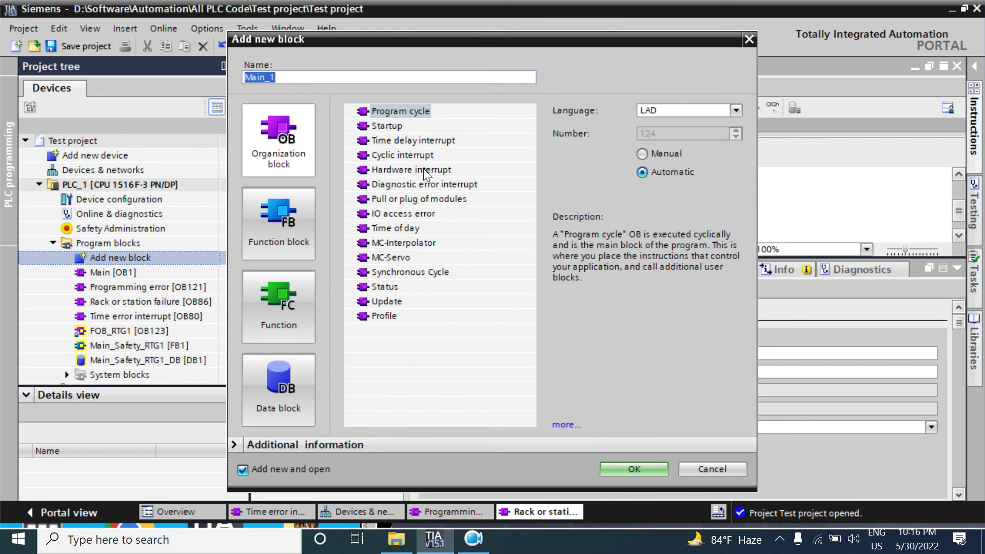
left_click(405, 158)
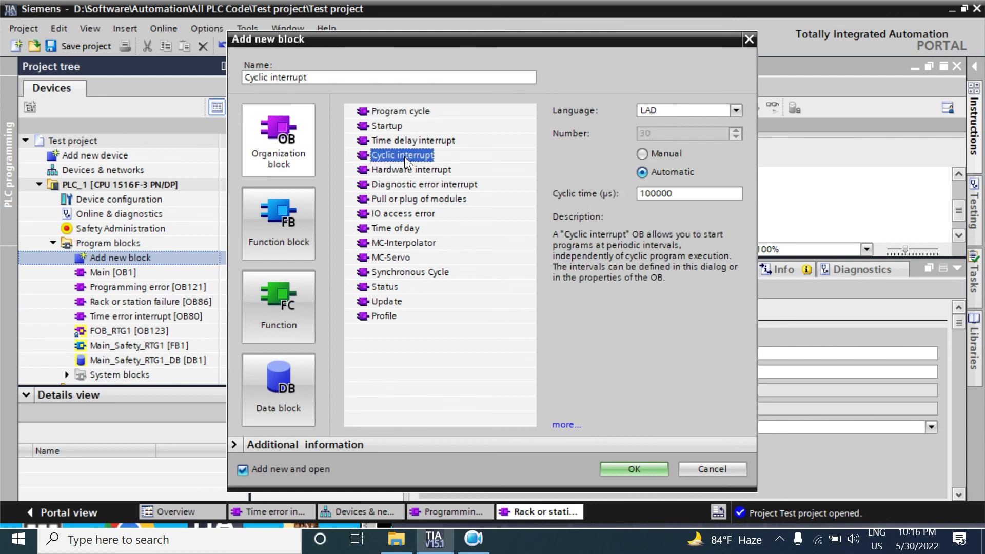
left_click(424, 170)
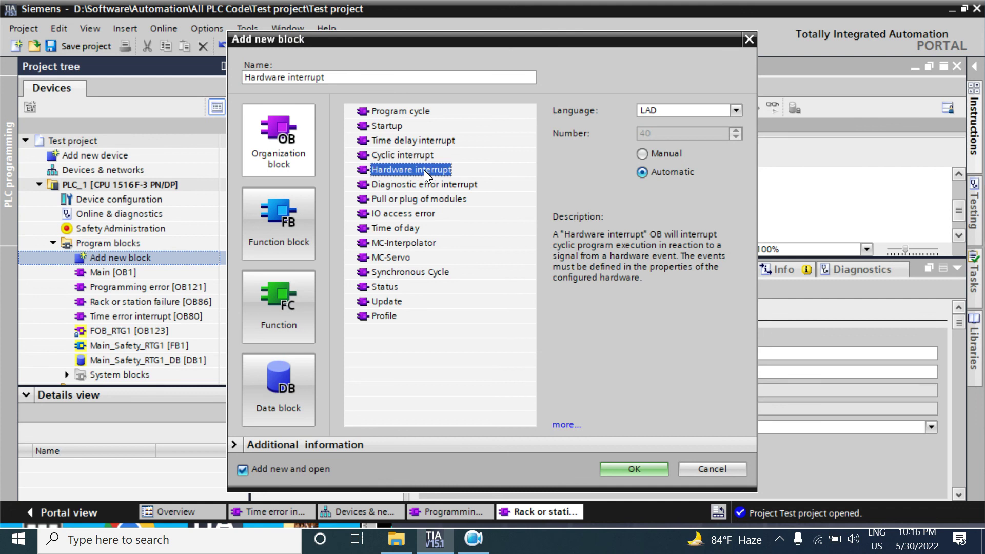